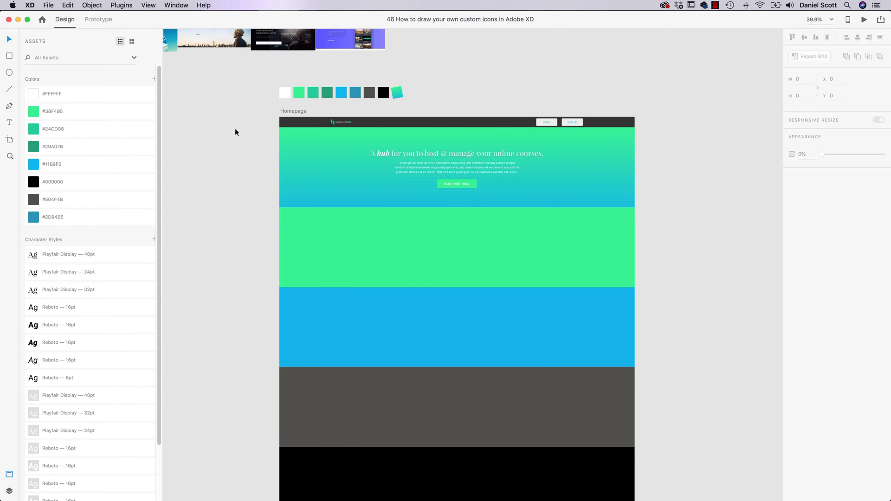
Step: Pan to empty canvas right of the Homepage artboard, ready to draw circles
{"action": "left_click_drag", "start_coordinate": [686, 137], "coordinate": [393, 152]}
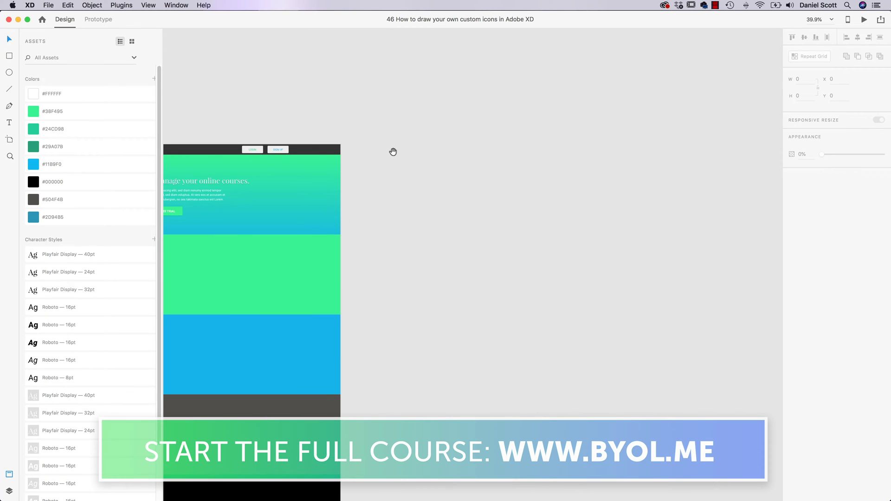
{"action": "left_click", "coordinate": [9, 72]}
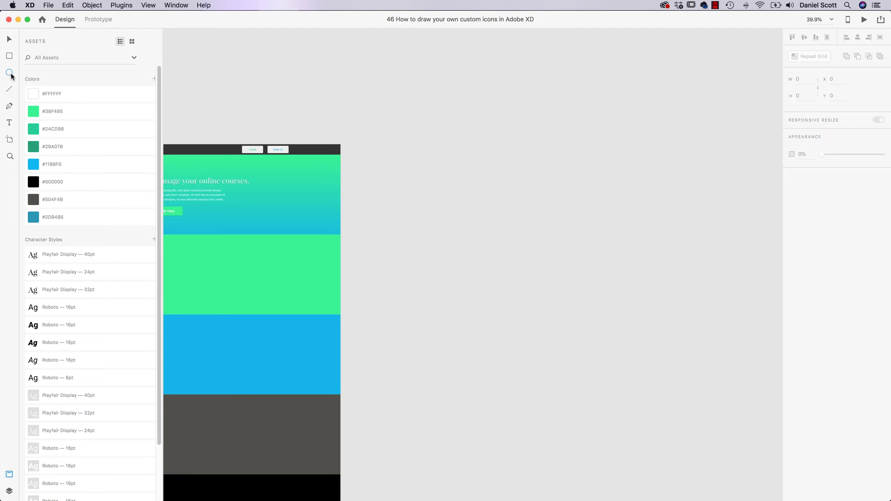
Step: Draw a 314 px circle beside the artboard and fill it with the #38F495 green swatch
{"action": "left_click_drag", "start_coordinate": [418, 175], "coordinate": [474, 230]}
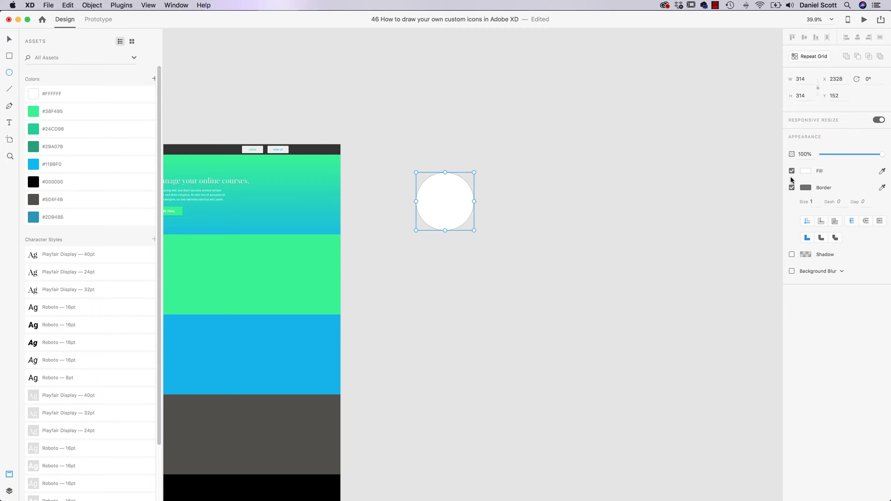
{"action": "left_click", "coordinate": [806, 171]}
{"action": "left_click", "coordinate": [722, 226]}
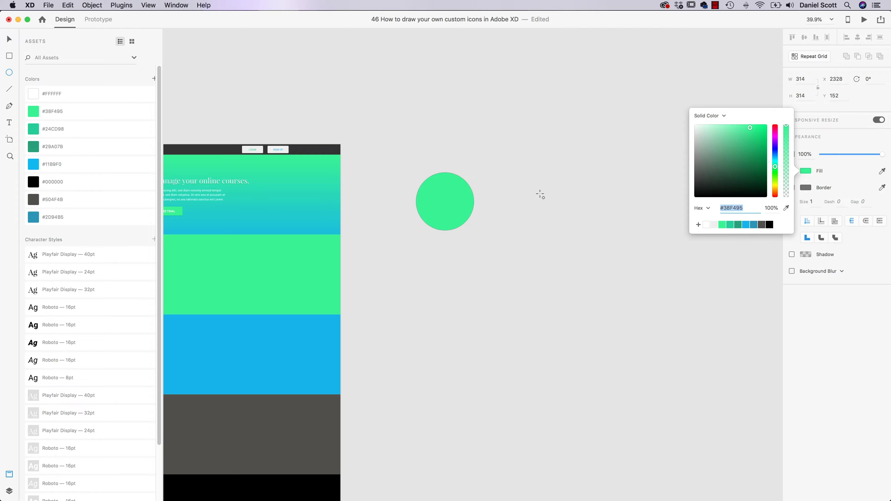
{"action": "type", "text": "v"}
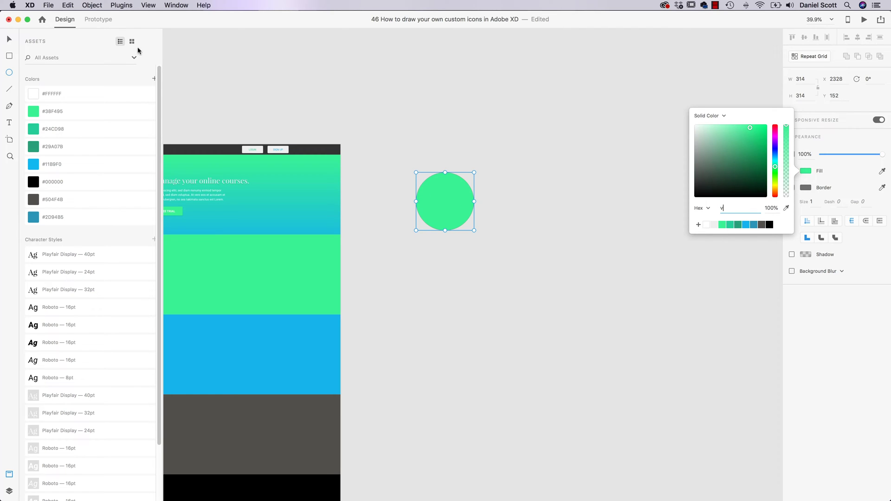
{"action": "left_click", "coordinate": [8, 40]}
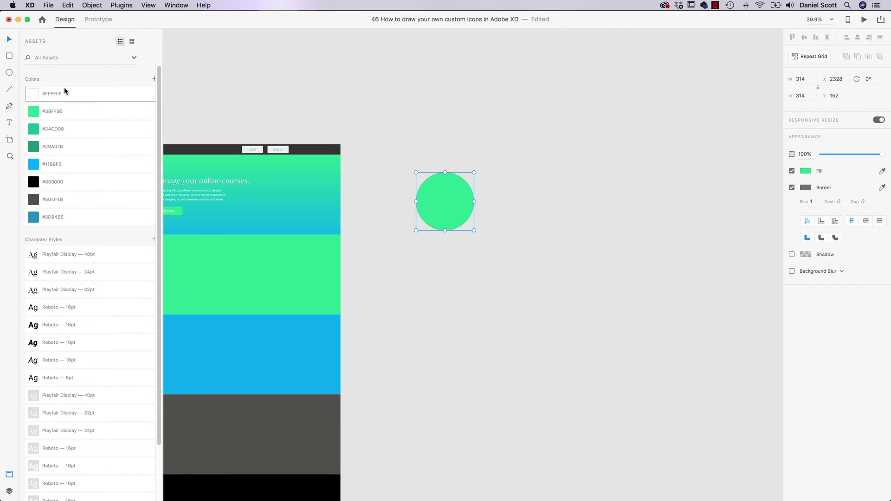
Step: Draw a 219 px circle in the same green, overlap it with the large one, and select both
{"action": "key", "text": "e"}
{"action": "left_click_drag", "start_coordinate": [519, 177], "coordinate": [478, 218]}
{"action": "left_click", "coordinate": [806, 171]}
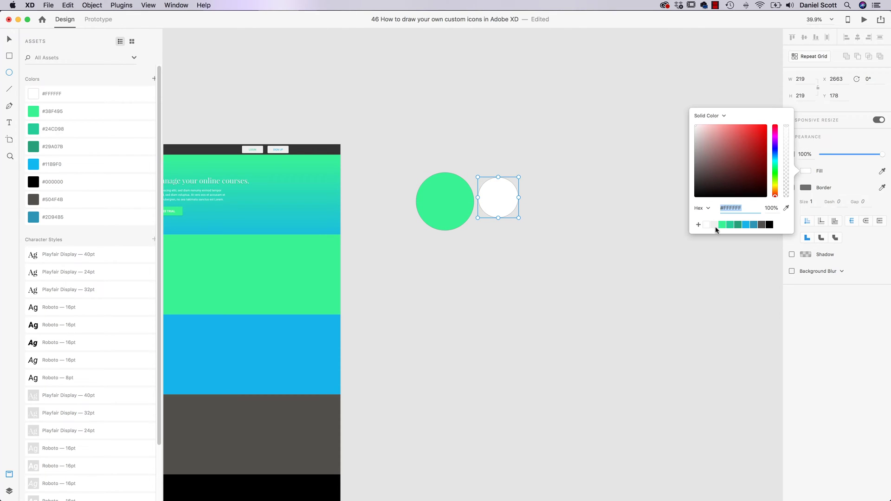
{"action": "left_click", "coordinate": [722, 225]}
{"action": "left_click", "coordinate": [513, 203]}
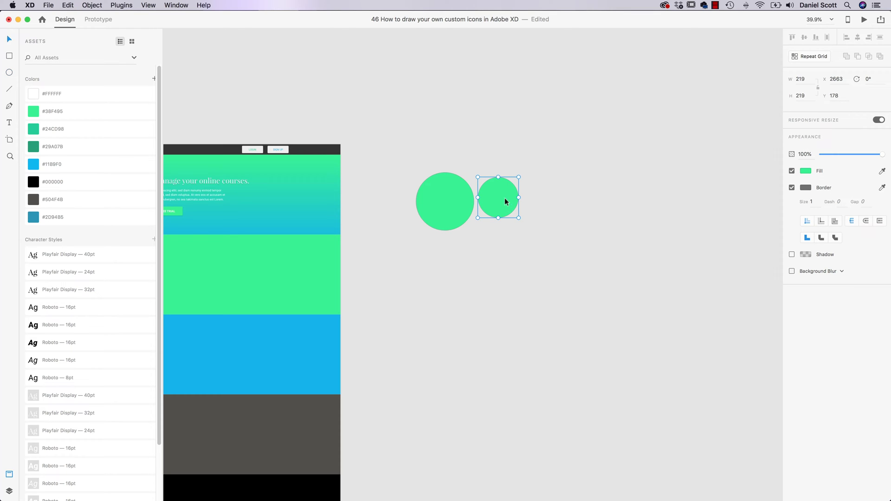
{"action": "left_click_drag", "start_coordinate": [505, 201], "coordinate": [484, 201]}
{"action": "left_click_drag", "start_coordinate": [537, 149], "coordinate": [424, 276]}
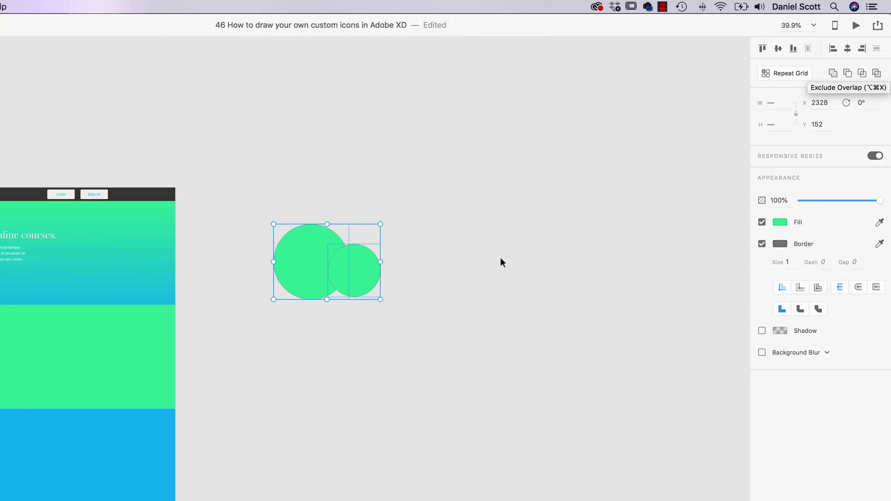
Step: Copy the circle pair down the canvas and merge the top pair with Add
{"action": "scroll", "coordinate": [358, 339], "scroll_direction": "down", "scroll_amount": 5}
{"action": "left_click_drag", "start_coordinate": [354, 261], "coordinate": [363, 424]}
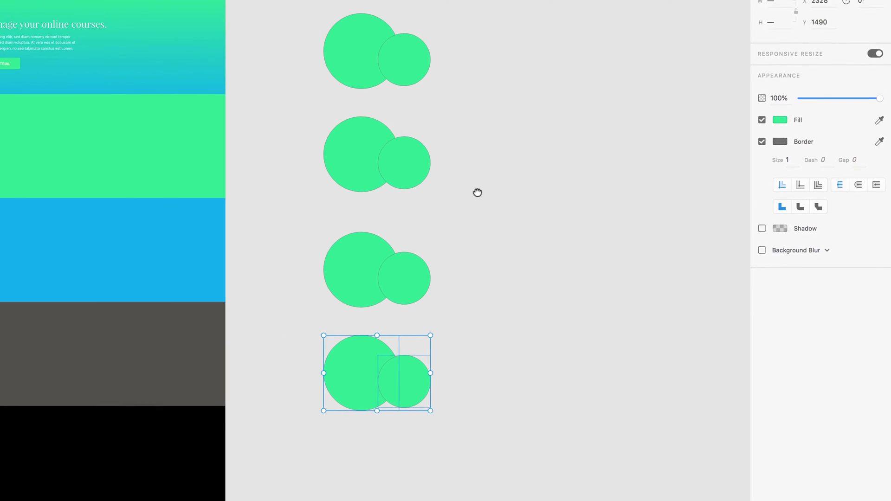
{"action": "left_click_drag", "start_coordinate": [476, 120], "coordinate": [316, 231]}
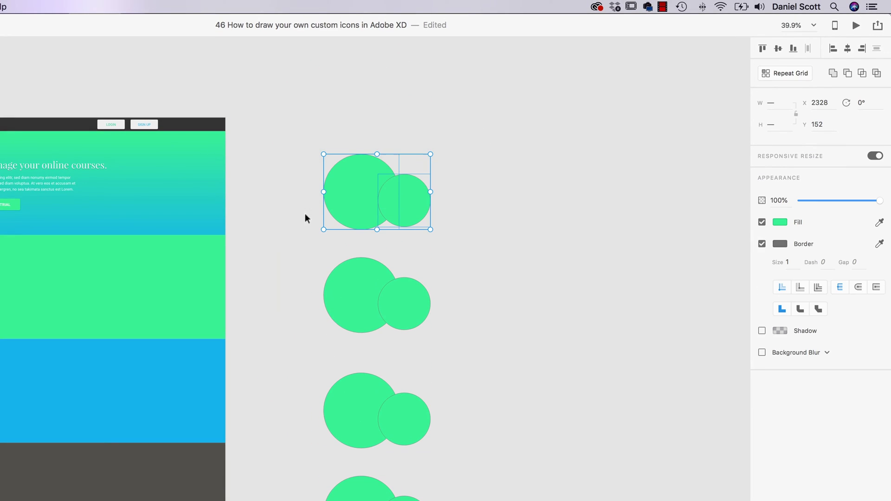
{"action": "left_click", "coordinate": [834, 70]}
{"action": "left_click", "coordinate": [667, 170]}
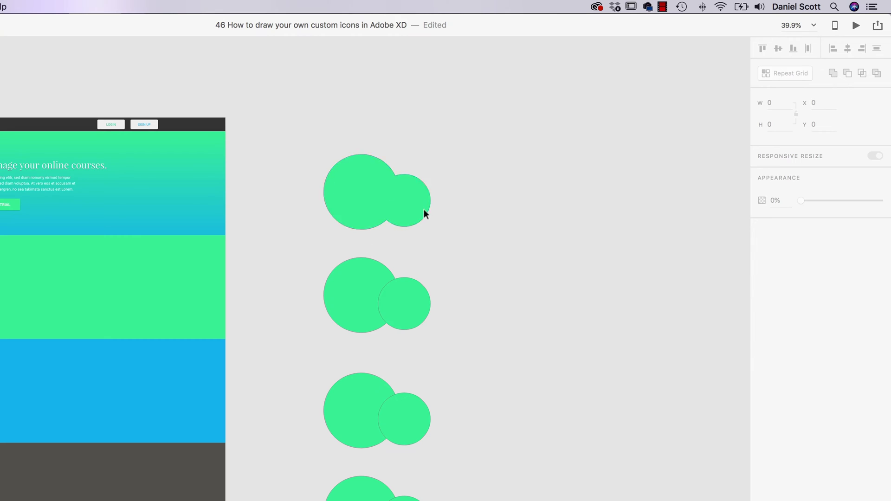
Step: Bring the second pair's large circle to front and Subtract, leaving a crescent
{"action": "left_click_drag", "start_coordinate": [439, 283], "coordinate": [324, 350]}
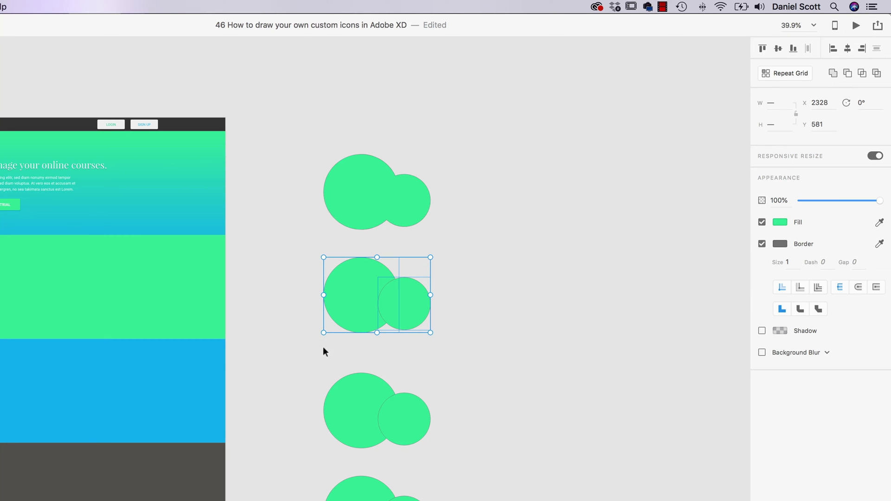
{"action": "left_click", "coordinate": [847, 73]}
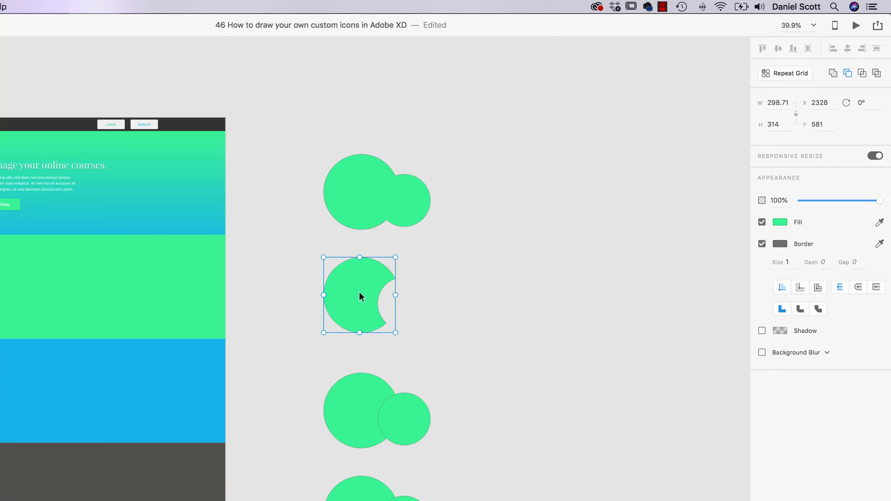
{"action": "key", "text": "super+z"}
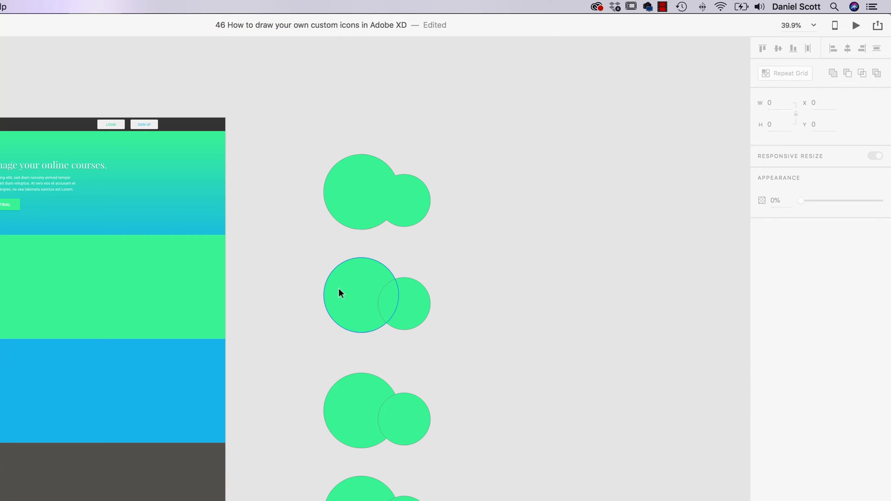
{"action": "left_click", "coordinate": [339, 288]}
{"action": "right_click", "coordinate": [362, 294]}
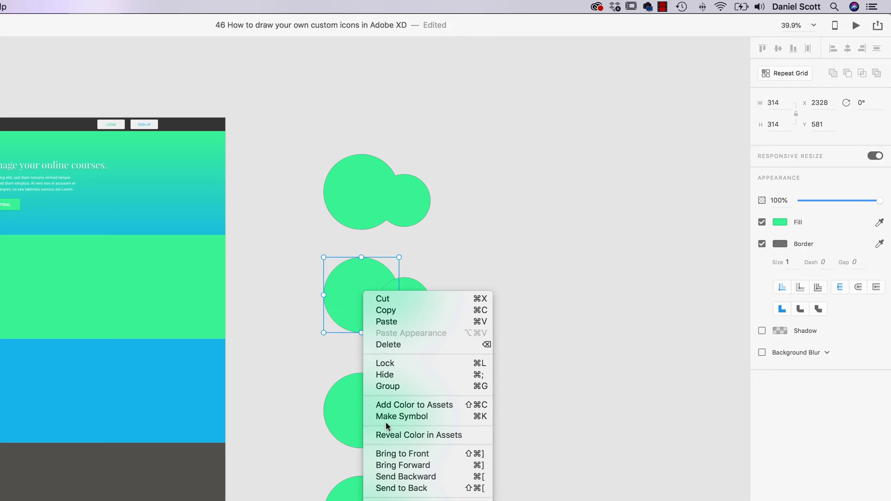
{"action": "left_click", "coordinate": [405, 454]}
{"action": "left_click_drag", "start_coordinate": [505, 259], "coordinate": [346, 326]}
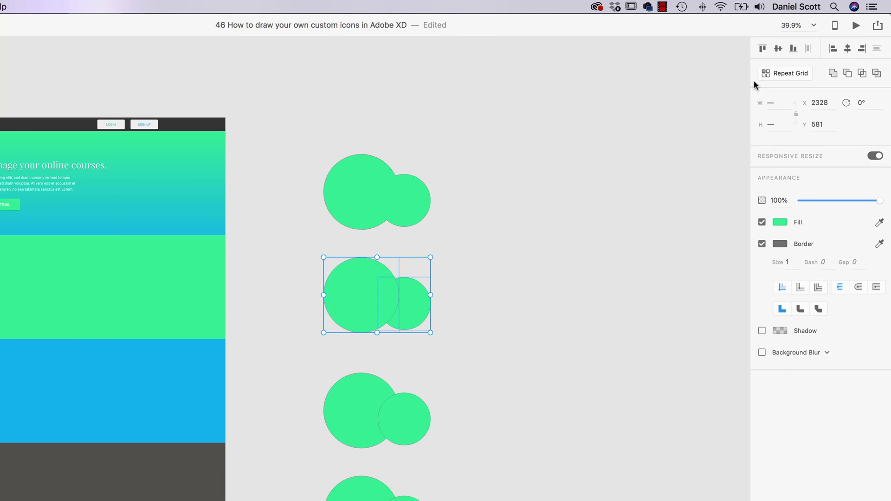
{"action": "left_click", "coordinate": [848, 74]}
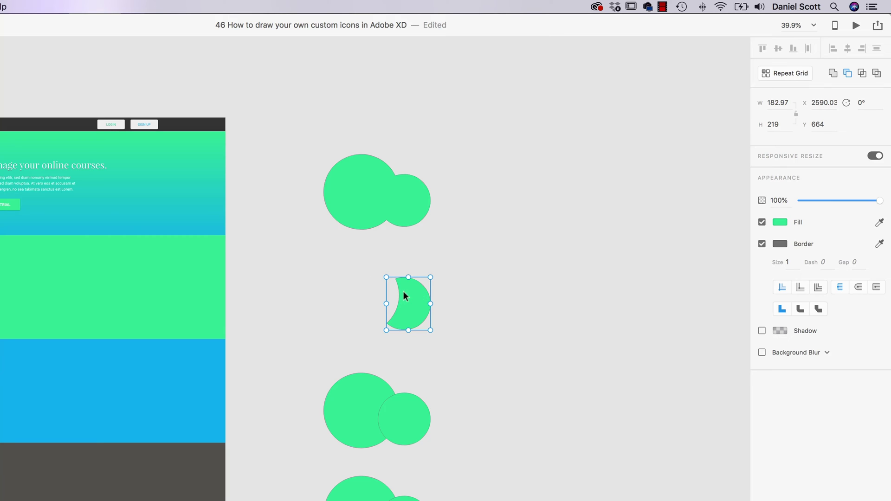
{"action": "left_click", "coordinate": [486, 300]}
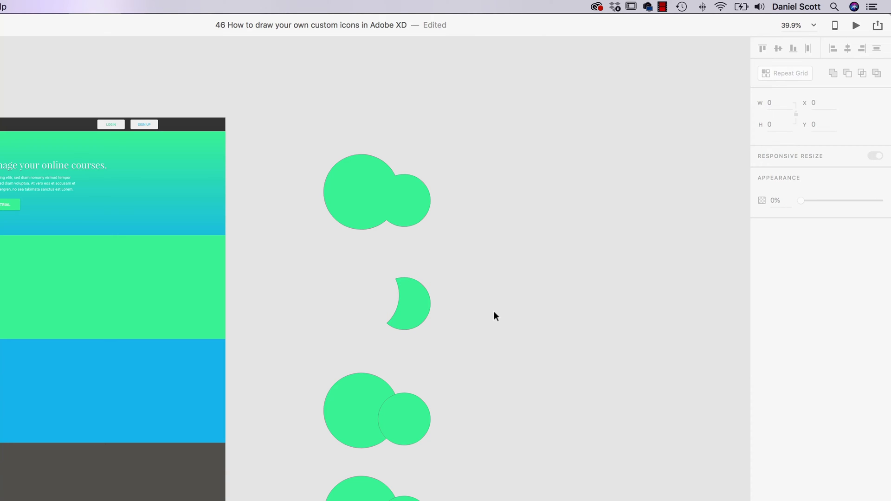
{"action": "left_click_drag", "start_coordinate": [462, 386], "coordinate": [330, 423]}
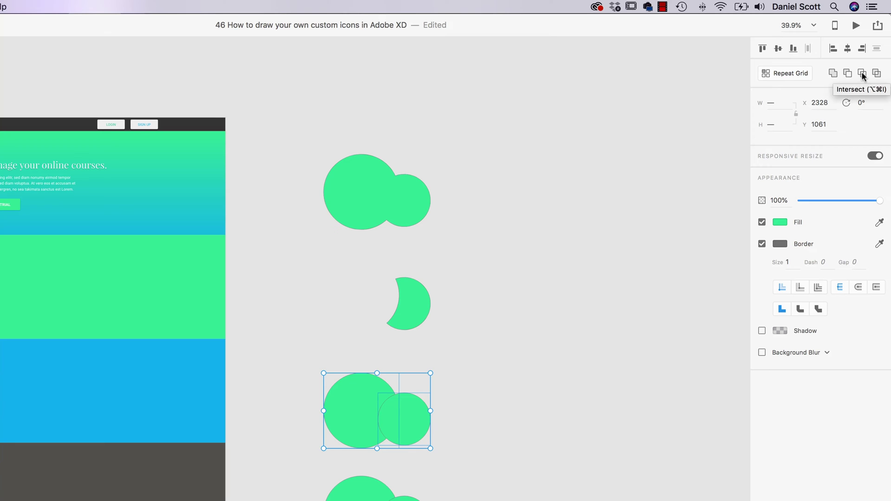
Step: Intersect the third pair into a lens and apply Exclude Overlap to the fourth pair
{"action": "left_click", "coordinate": [865, 75]}
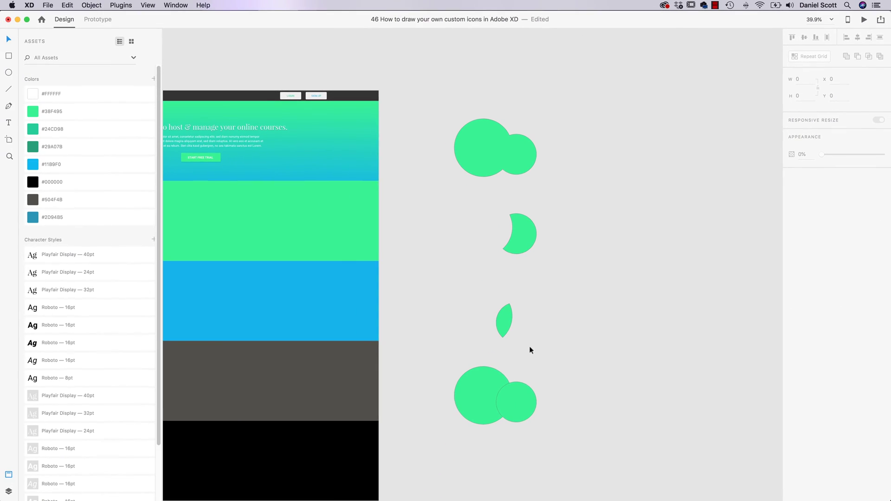
{"action": "left_click_drag", "start_coordinate": [444, 465], "coordinate": [367, 500]}
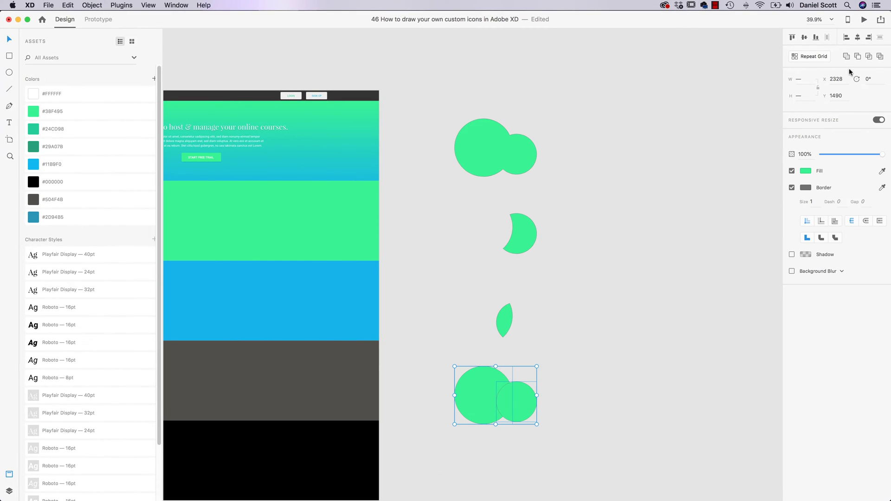
{"action": "left_click", "coordinate": [880, 57]}
{"action": "left_click", "coordinate": [557, 397]}
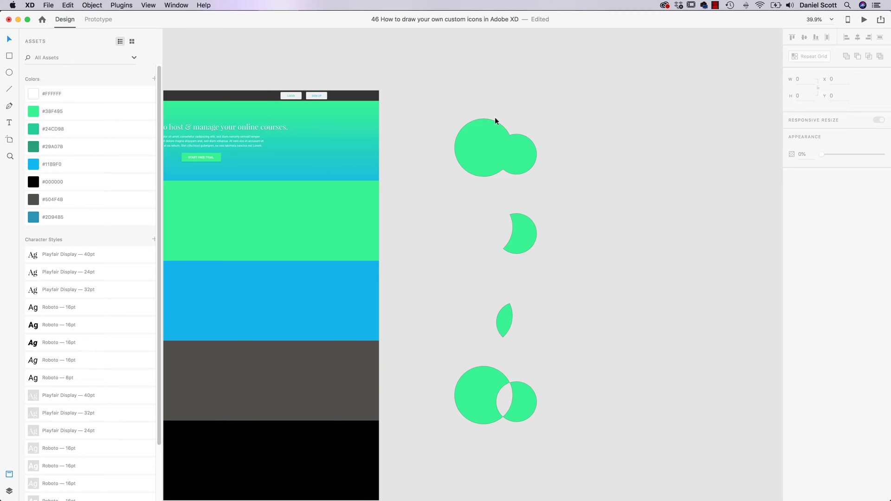
Step: Move the merged shape up and pull its small circle out to the right
{"action": "left_click_drag", "start_coordinate": [483, 163], "coordinate": [480, 139]}
{"action": "scroll", "coordinate": [496, 152], "scroll_direction": "up", "scroll_amount": 5}
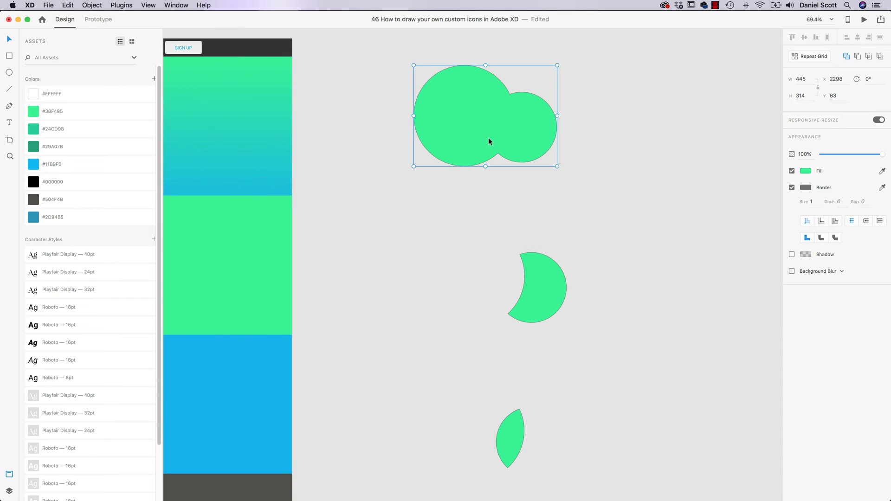
{"action": "double_click", "coordinate": [532, 128]}
{"action": "mouse_move", "coordinate": [533, 132]}
{"action": "left_mouse_down"}
{"action": "mouse_move", "coordinate": [556, 125]}
{"action": "mouse_move", "coordinate": [532, 110]}
{"action": "mouse_move", "coordinate": [561, 140]}
{"action": "mouse_move", "coordinate": [594, 136]}
{"action": "mouse_move", "coordinate": [504, 121]}
{"action": "mouse_move", "coordinate": [518, 134]}
{"action": "left_mouse_up"}
{"action": "left_click", "coordinate": [597, 243]}
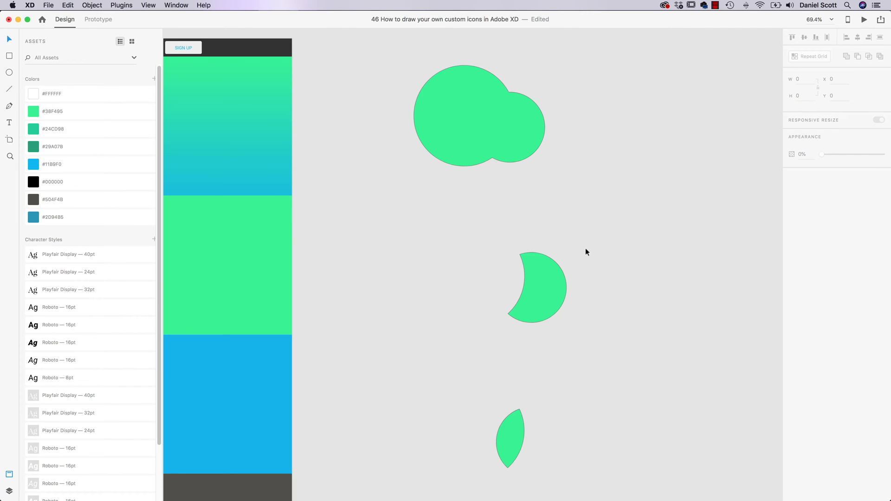
Step: Slide the crescent's hidden cutting circle to the right to thin the crescent
{"action": "left_click", "coordinate": [536, 279]}
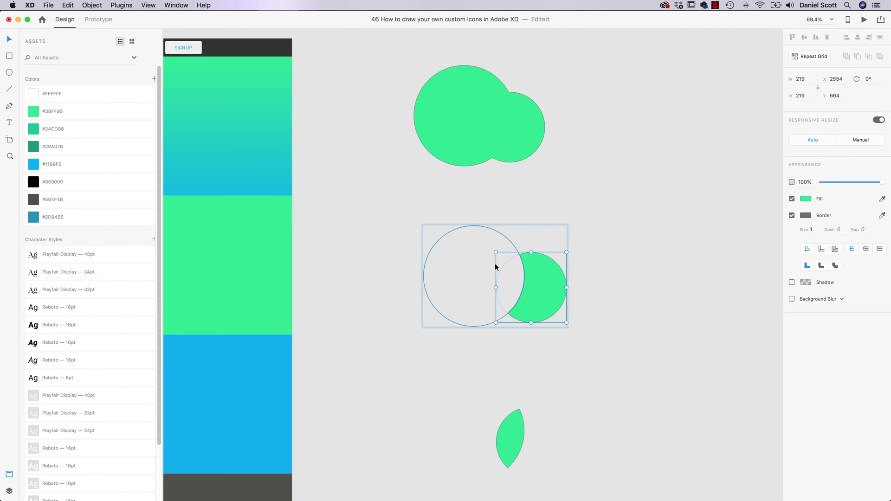
{"action": "double_click", "coordinate": [458, 243]}
{"action": "left_click_drag", "start_coordinate": [458, 240], "coordinate": [517, 238]}
{"action": "left_click", "coordinate": [625, 285]}
{"action": "left_click_drag", "start_coordinate": [599, 278], "coordinate": [600, 225]}
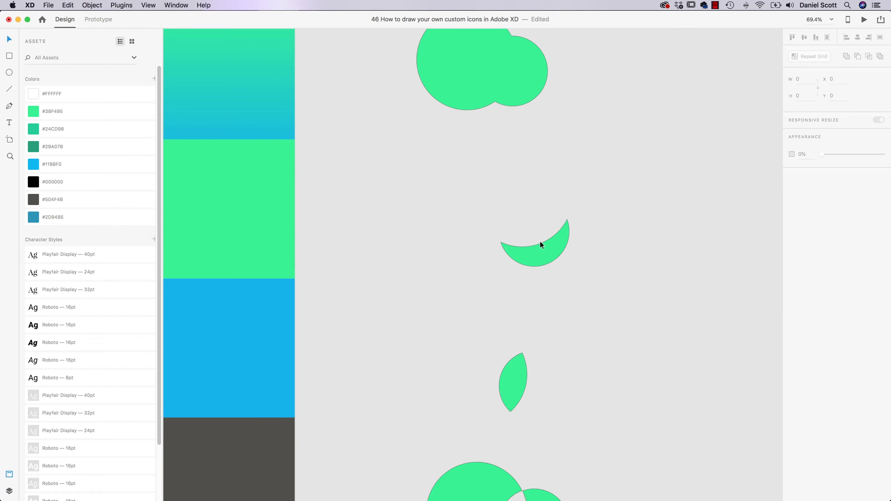
Step: Move the lens's right circle up and left to reshape the lens
{"action": "left_click", "coordinate": [501, 373]}
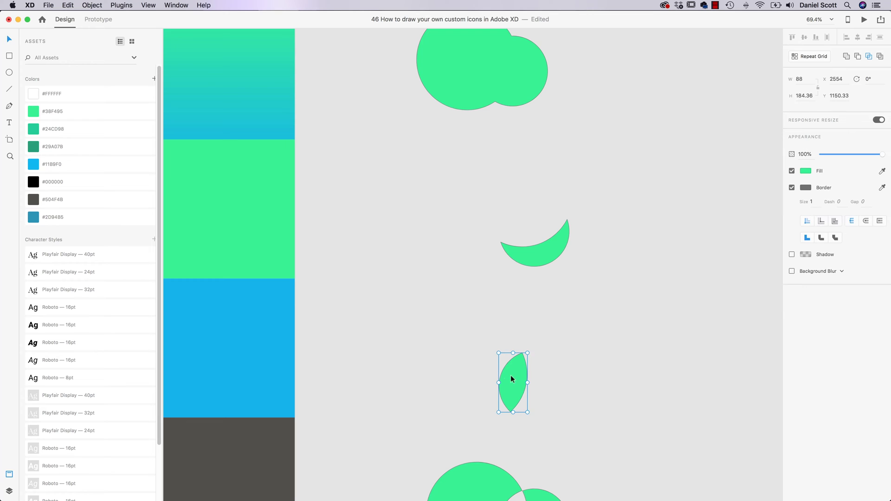
{"action": "double_click", "coordinate": [512, 379]}
{"action": "left_click_drag", "start_coordinate": [512, 381], "coordinate": [499, 359]}
{"action": "left_click", "coordinate": [625, 366]}
{"action": "scroll", "coordinate": [519, 355], "scroll_direction": "down", "scroll_amount": 5}
Step: Shift the larger circle inside the hollow-centred pair to reshape its cut-out
{"action": "left_click", "coordinate": [468, 421]}
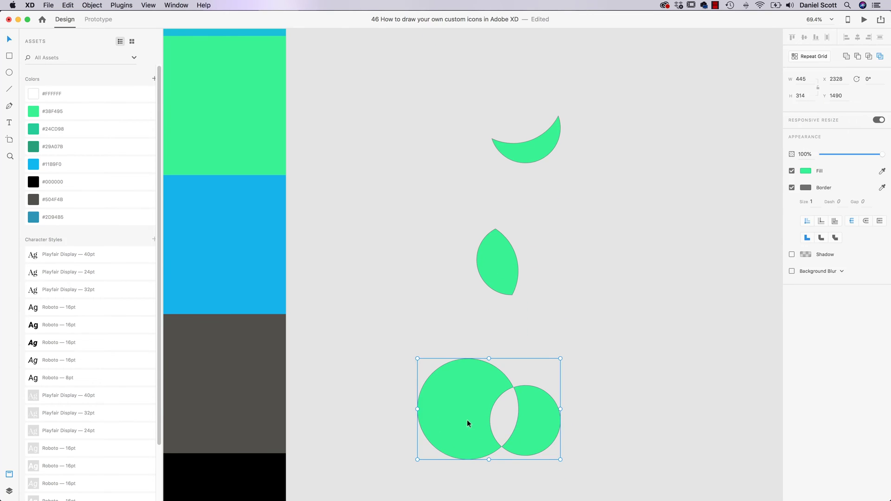
{"action": "double_click", "coordinate": [451, 420]}
{"action": "left_click_drag", "start_coordinate": [452, 421], "coordinate": [461, 425]}
{"action": "left_click", "coordinate": [419, 335]}
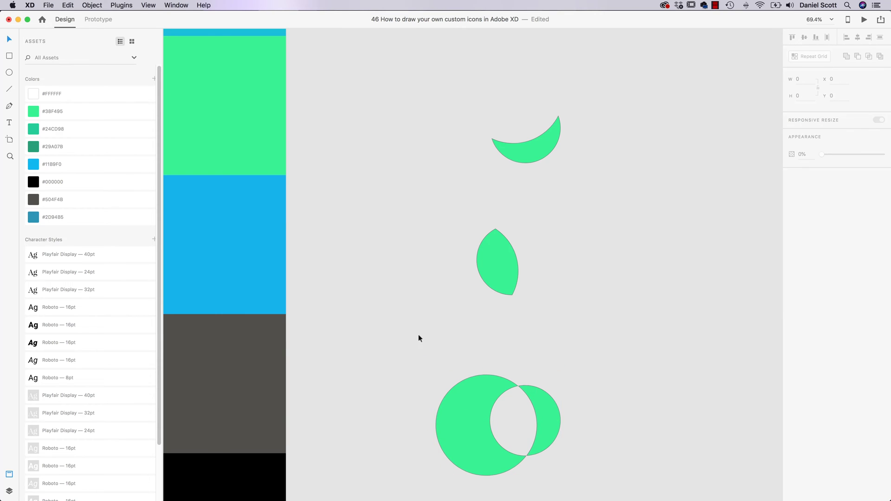
{"action": "scroll", "coordinate": [444, 309], "scroll_direction": "down", "scroll_amount": 3}
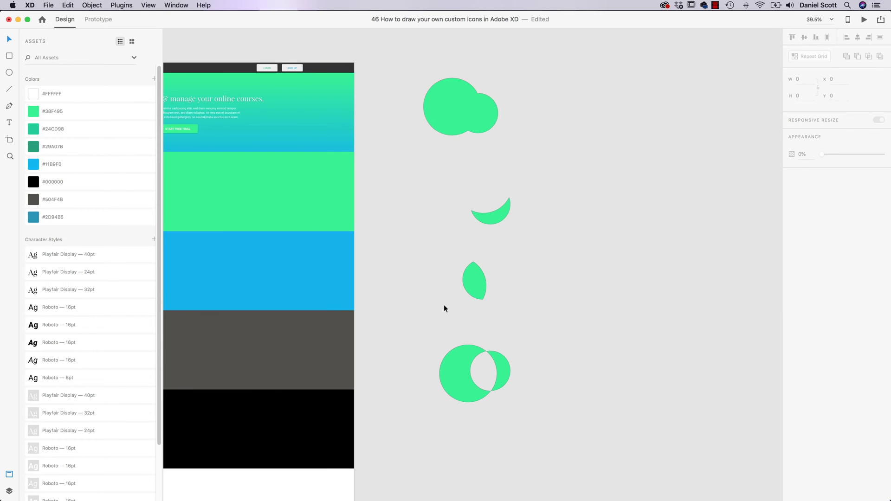
Step: Draw a small white head circle above a larger body circle and centre them horizontally
{"action": "left_click", "coordinate": [9, 73]}
{"action": "left_click_drag", "start_coordinate": [575, 144], "coordinate": [615, 186]}
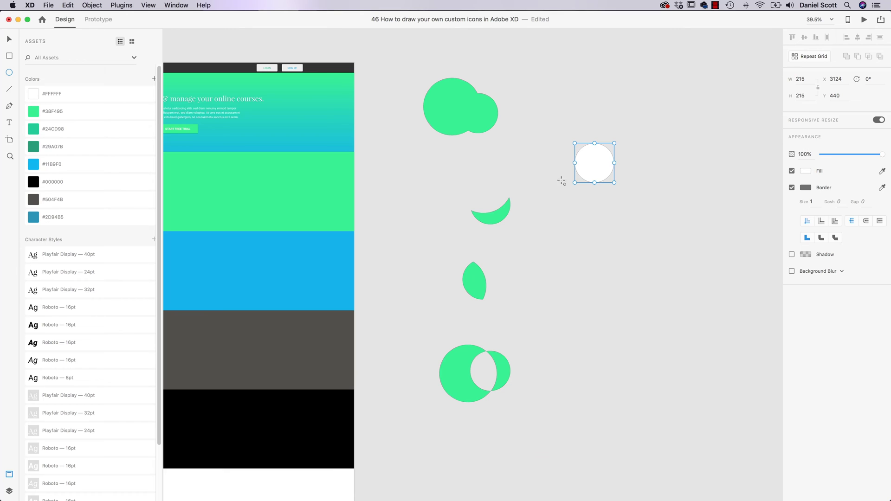
{"action": "left_click_drag", "start_coordinate": [559, 174], "coordinate": [652, 260]}
{"action": "key", "text": "v"}
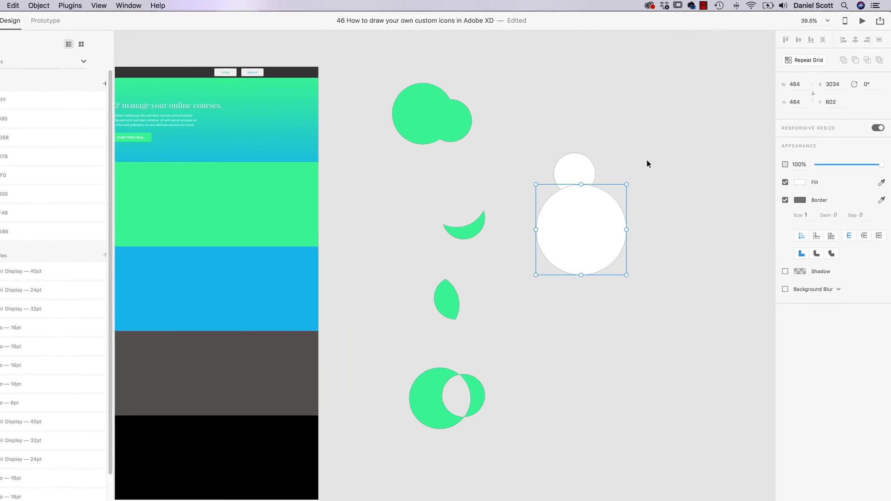
{"action": "left_click_drag", "start_coordinate": [662, 152], "coordinate": [553, 290]}
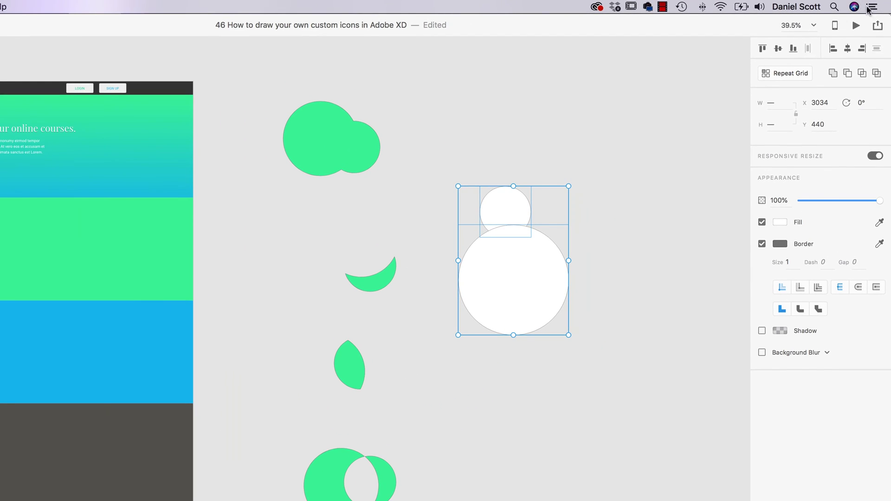
{"action": "left_click", "coordinate": [848, 49]}
{"action": "left_click", "coordinate": [599, 318]}
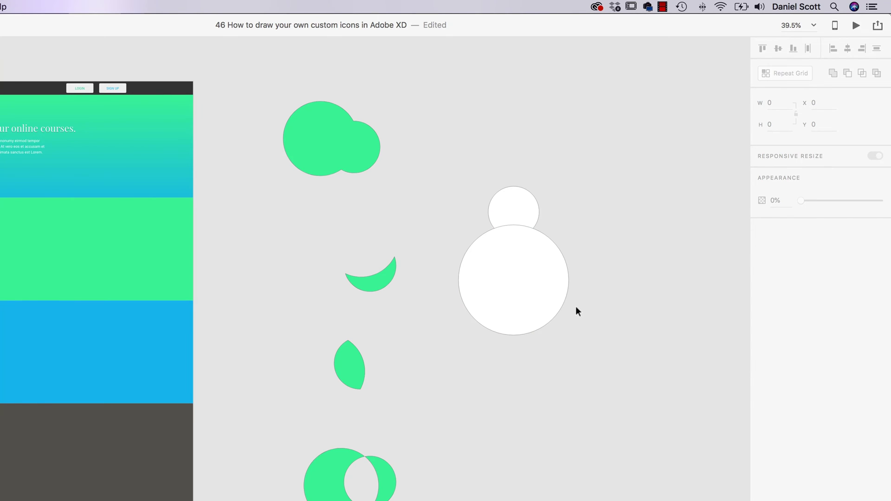
Step: Shrink the body circle slightly, nudge it up under the head, and recentre both
{"action": "left_click", "coordinate": [531, 281]}
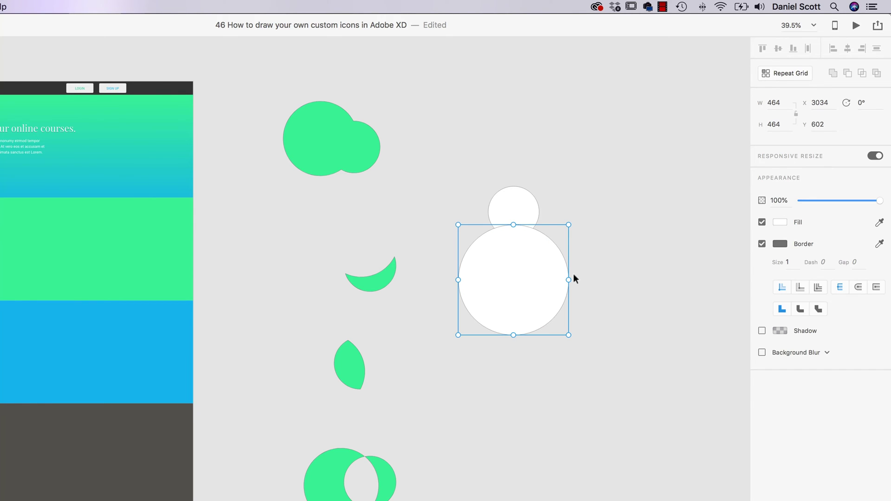
{"action": "left_click", "coordinate": [598, 277]}
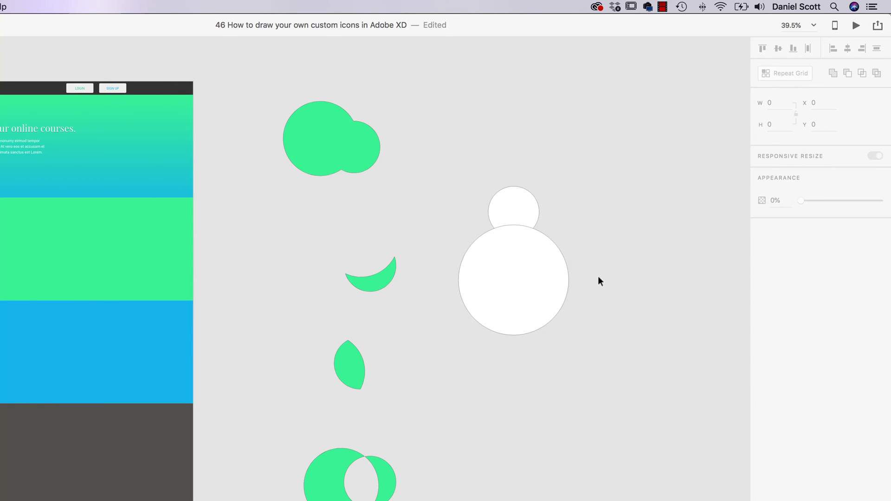
{"action": "left_click", "coordinate": [515, 281]}
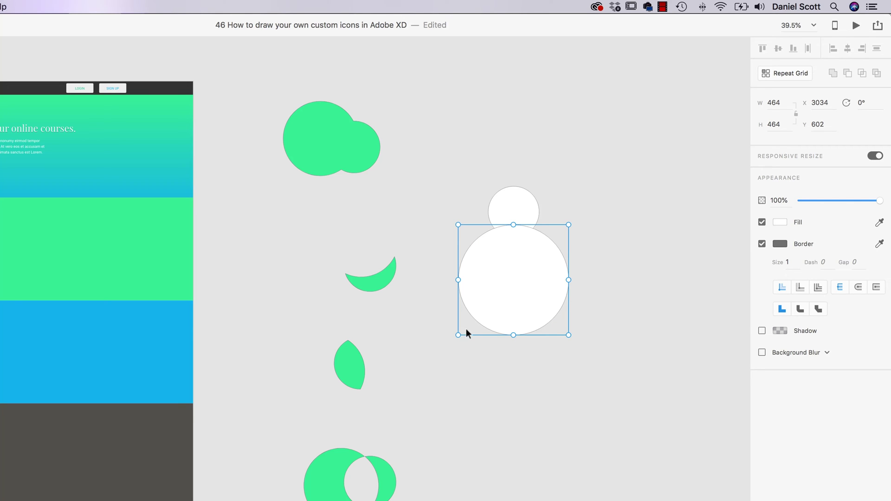
{"action": "left_click_drag", "start_coordinate": [457, 336], "coordinate": [466, 323]}
{"action": "left_click_drag", "start_coordinate": [515, 287], "coordinate": [509, 283]}
{"action": "left_click", "coordinate": [514, 204], "text": "shift"}
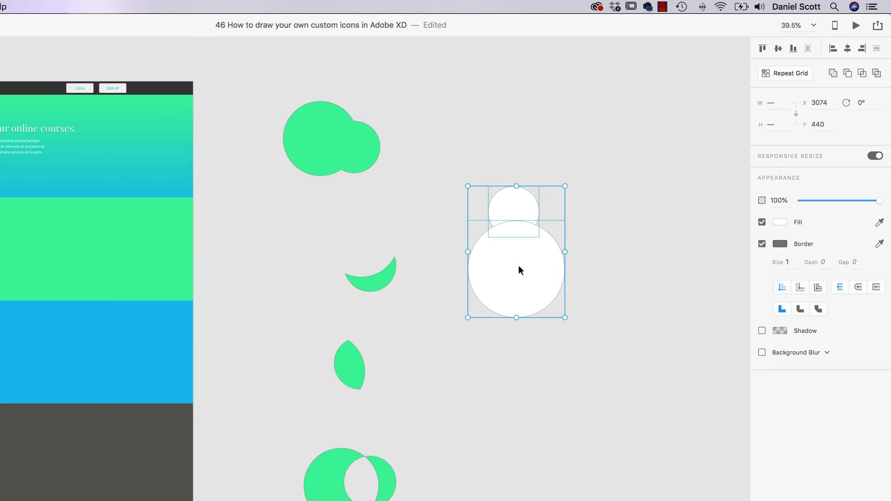
{"action": "left_click", "coordinate": [848, 48]}
{"action": "left_click", "coordinate": [623, 211]}
Step: Select just the two white circles and combine them with Add
{"action": "left_click_drag", "start_coordinate": [613, 158], "coordinate": [392, 297]}
{"action": "left_click", "coordinate": [591, 197]}
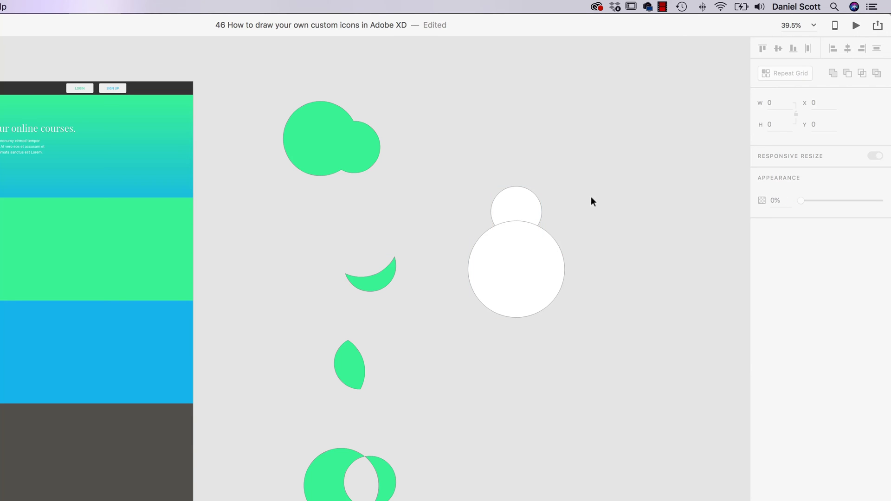
{"action": "left_click_drag", "start_coordinate": [601, 159], "coordinate": [493, 270]}
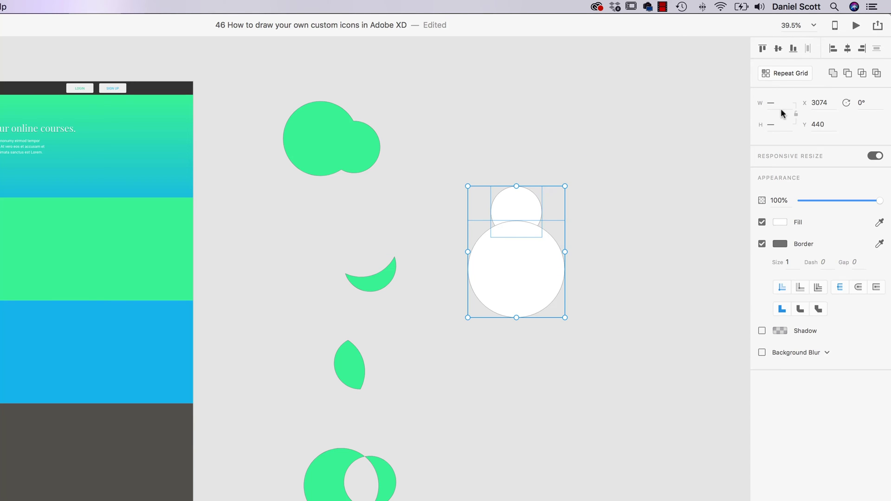
{"action": "left_click", "coordinate": [834, 76]}
{"action": "left_click", "coordinate": [643, 176]}
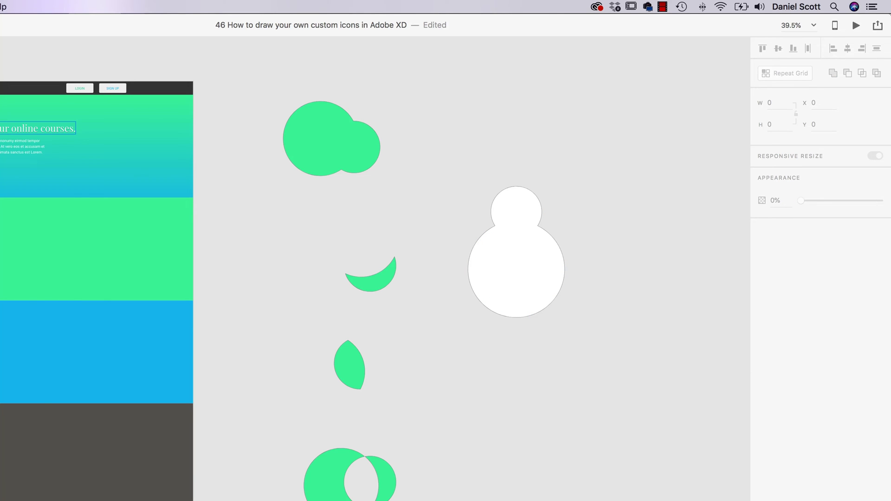
Step: Subtract a rectangle over the body's lower half, leaving a 406.36 × 337 person shape
{"action": "key", "text": "r"}
{"action": "left_click_drag", "start_coordinate": [453, 267], "coordinate": [602, 363]}
{"action": "left_click_drag", "start_coordinate": [599, 185], "coordinate": [498, 335]}
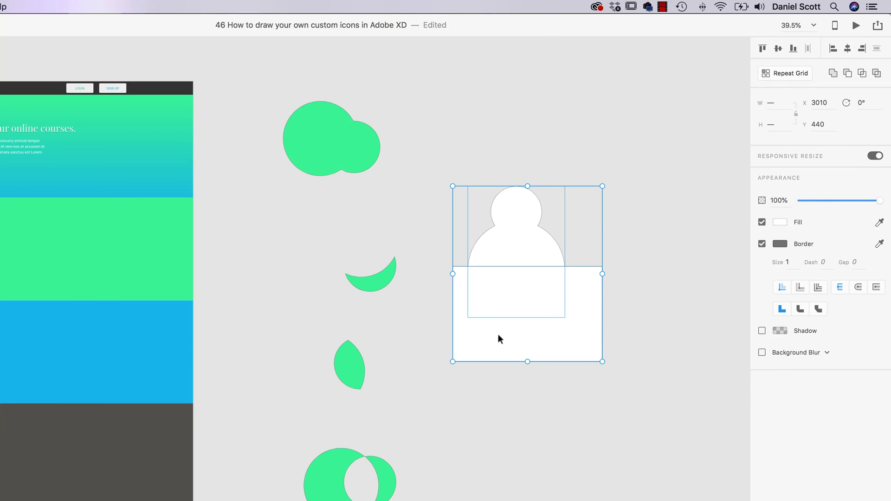
{"action": "left_click", "coordinate": [849, 75]}
{"action": "left_click", "coordinate": [614, 279]}
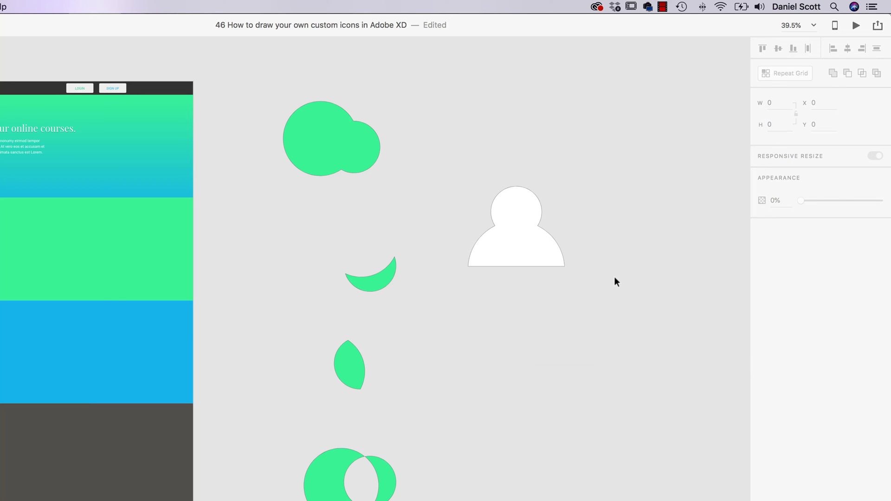
{"action": "left_click", "coordinate": [545, 241]}
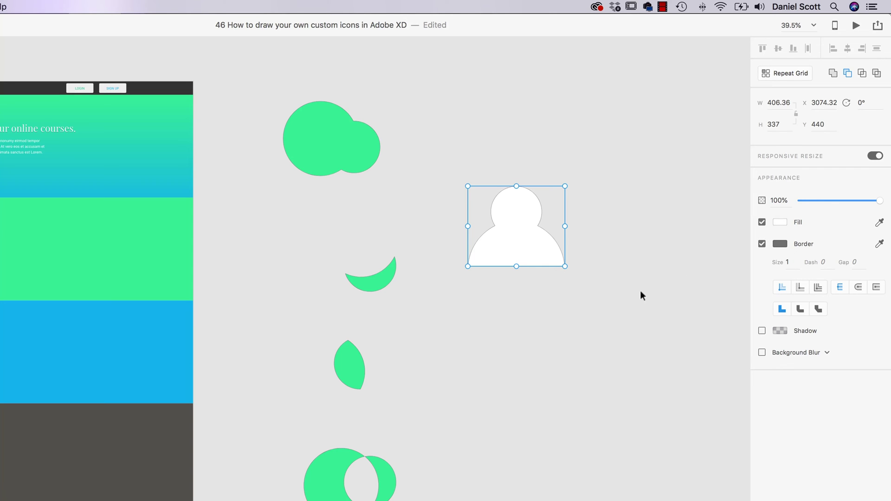
Step: Place the person shape in the Homepage header left of LOGIN, scaled to 34.91 × 28.95
{"action": "left_click_drag", "start_coordinate": [525, 252], "coordinate": [259, 207]}
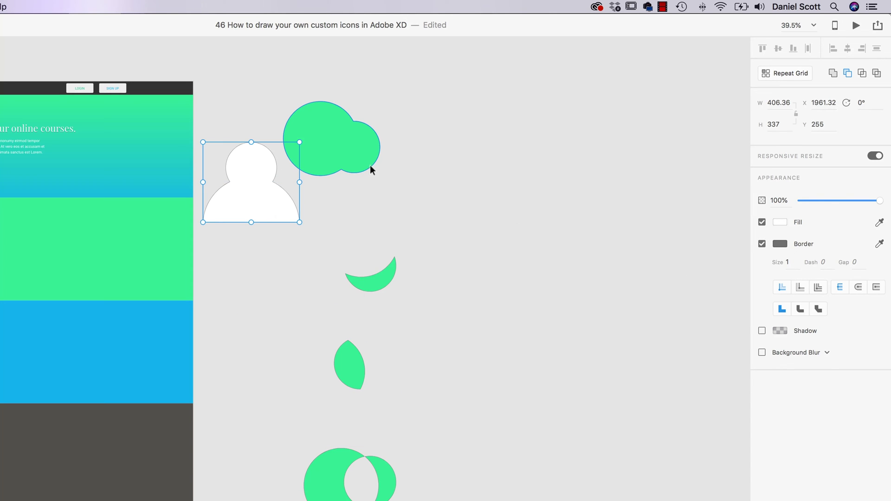
{"action": "left_click_drag", "start_coordinate": [300, 142], "coordinate": [136, 163]}
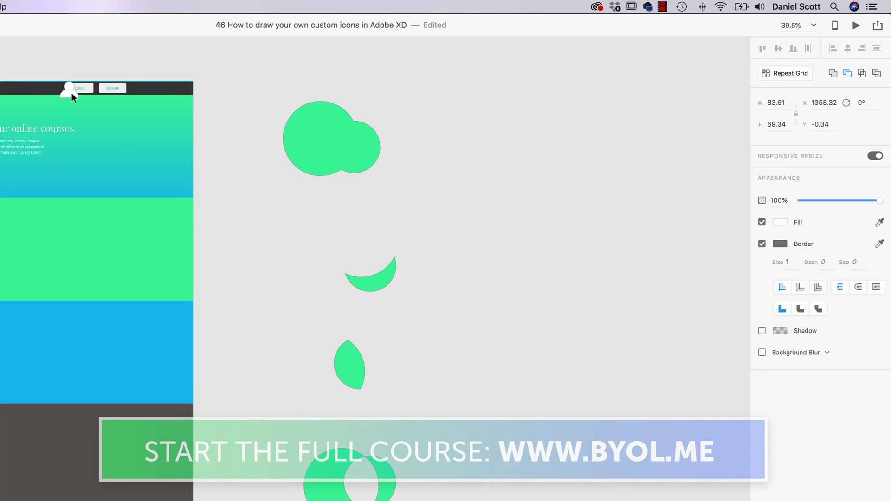
{"action": "left_click_drag", "start_coordinate": [72, 97], "coordinate": [338, 364]}
{"action": "scroll", "coordinate": [61, 97], "scroll_direction": "up", "scroll_amount": 10}
{"action": "left_click_drag", "start_coordinate": [357, 229], "coordinate": [344, 281]}
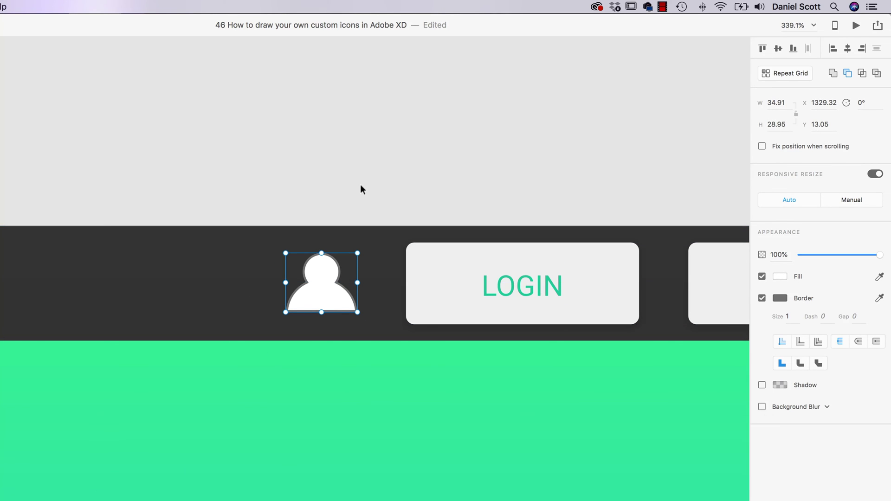
Step: Turn off the icon's fill and give it a white border of size 2
{"action": "key", "text": "super+1"}
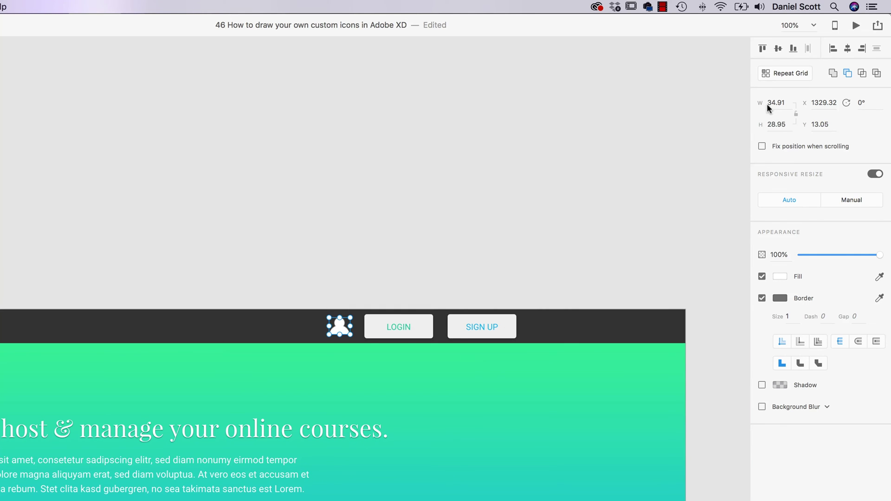
{"action": "left_click", "coordinate": [762, 276]}
{"action": "left_click", "coordinate": [780, 298]}
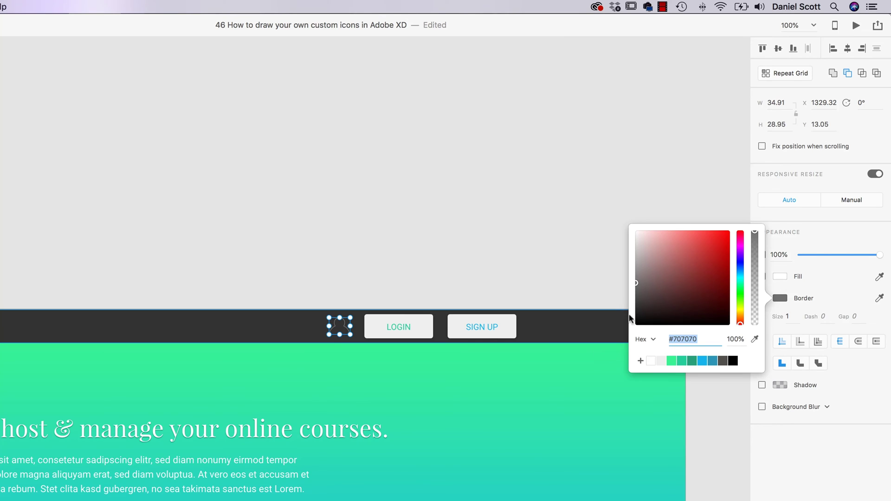
{"action": "left_click", "coordinate": [651, 362]}
{"action": "left_click", "coordinate": [788, 317]}
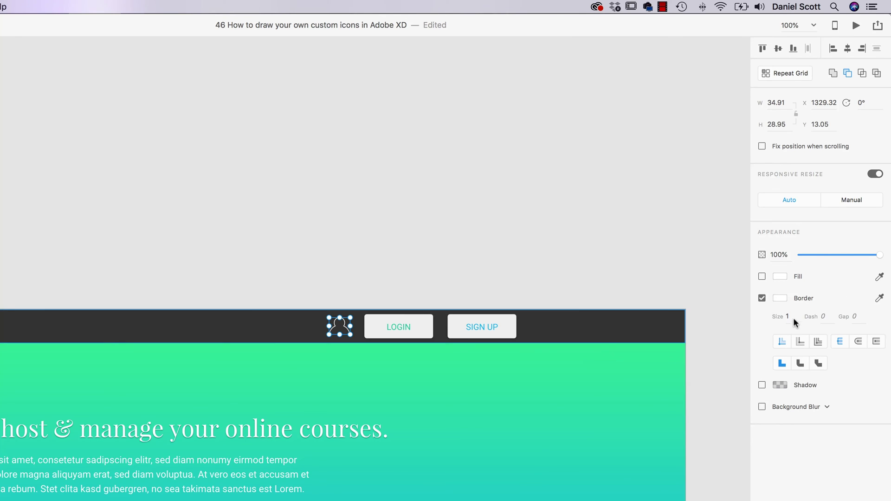
{"action": "type", "text": "2"}
{"action": "key", "text": "Escape"}
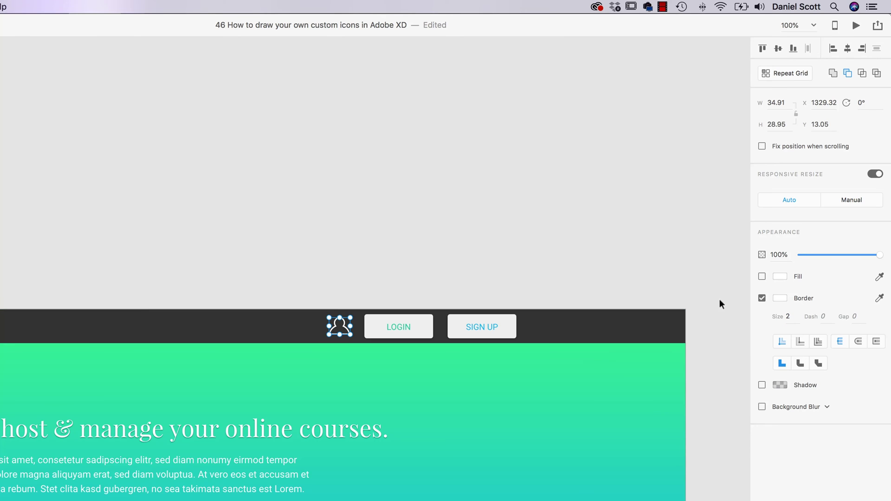
{"action": "left_click", "coordinate": [584, 217]}
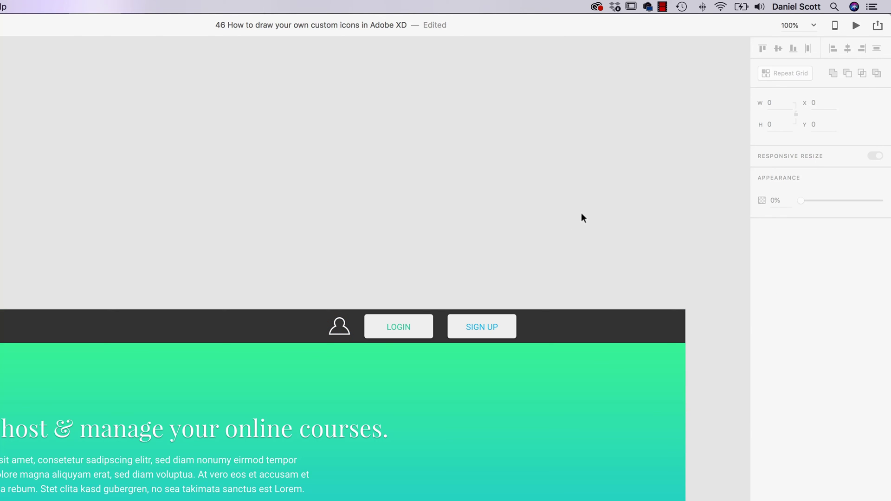
{"action": "scroll", "coordinate": [330, 333], "scroll_direction": "up", "scroll_amount": 5}
{"action": "scroll", "coordinate": [330, 332], "scroll_direction": "up", "scroll_amount": 2}
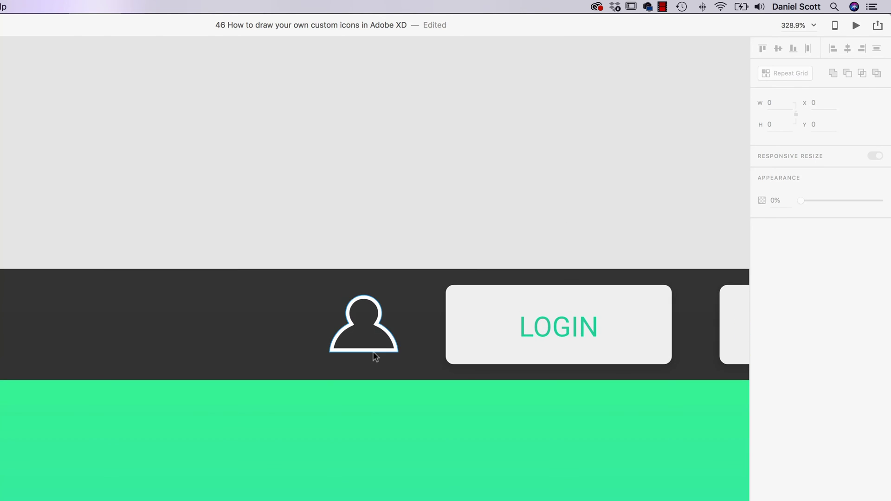
{"action": "left_click", "coordinate": [377, 353]}
{"action": "double_click", "coordinate": [382, 330]}
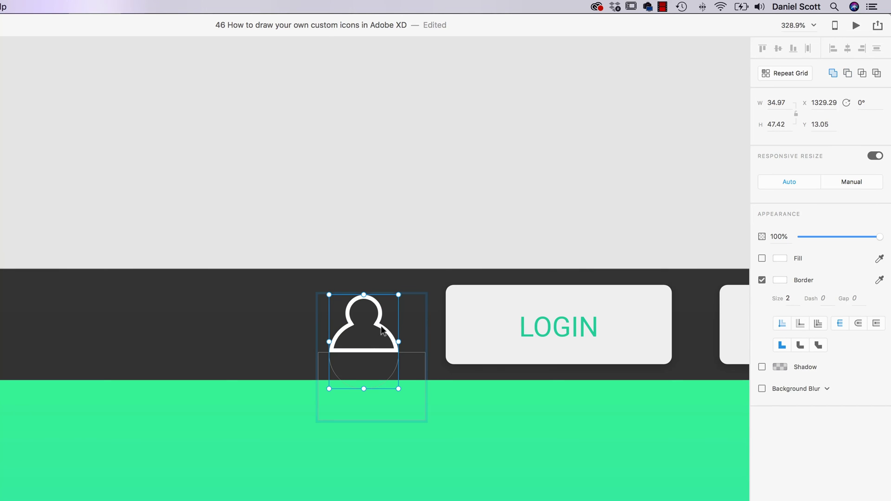
{"action": "double_click", "coordinate": [385, 332]}
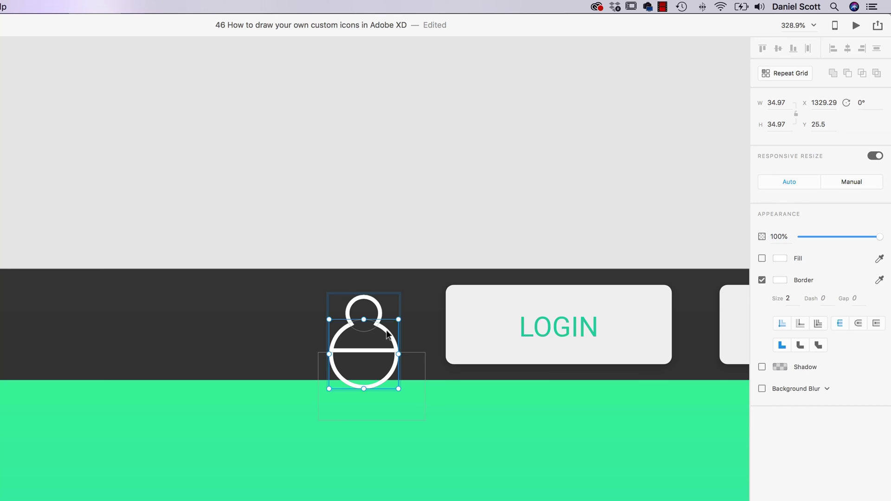
{"action": "left_click", "coordinate": [399, 204]}
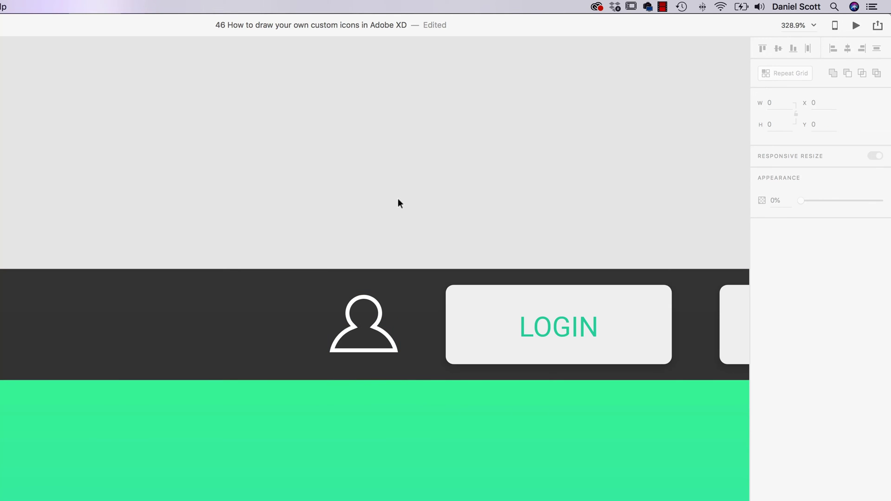
{"action": "key", "text": "super+1"}
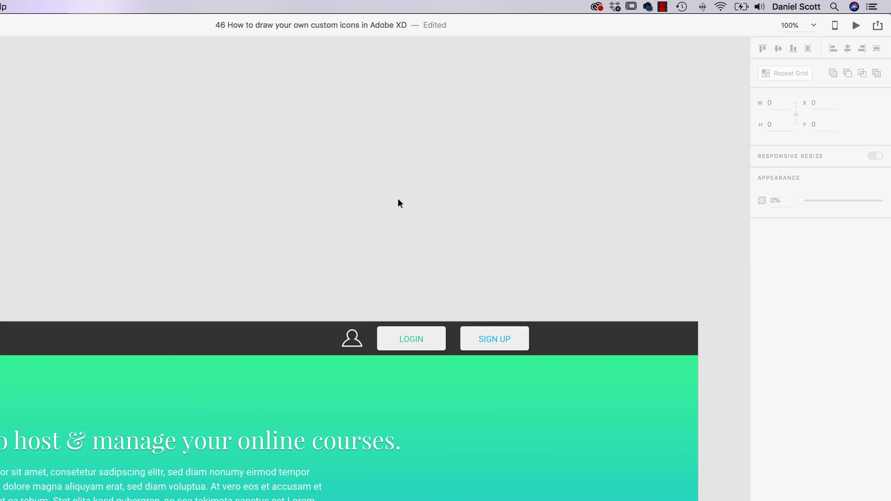